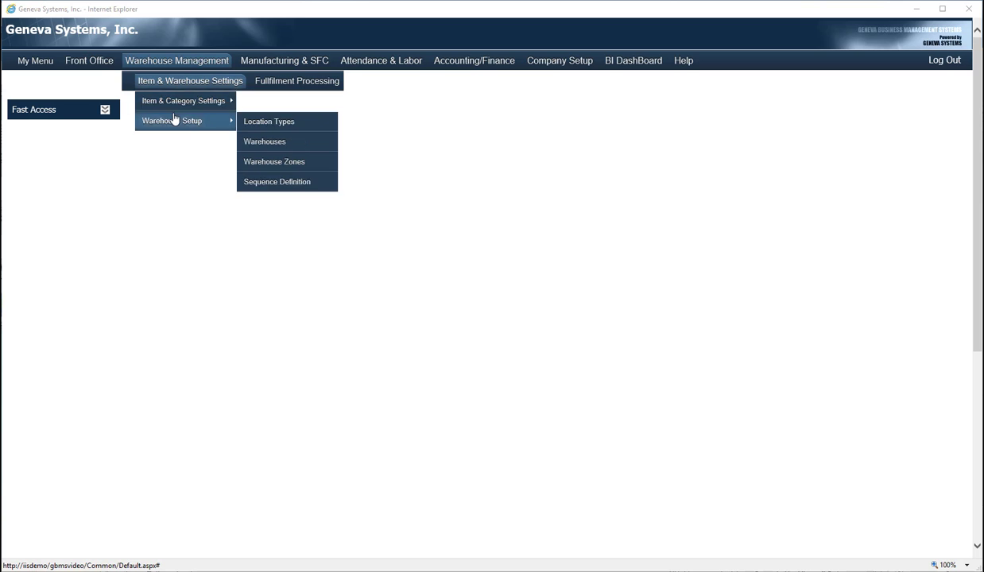
# - Open the Warehouses window under Warehouse Management > Item & Warehouse Settings > Warehouse Setup
pyautogui.click(263, 141)
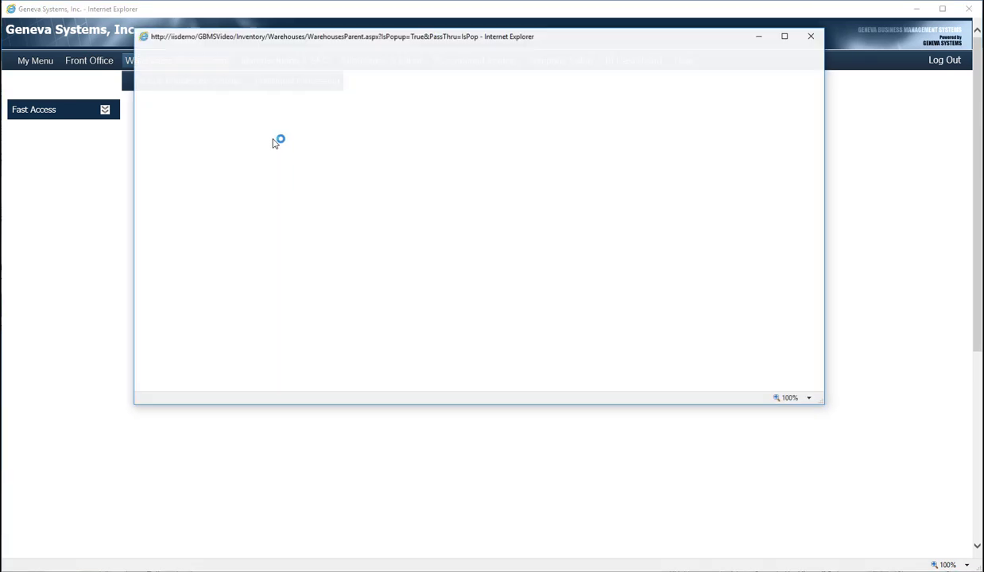
# - Select the LA warehouse and display its nine locations, including DMG, RECV and SHIP
pyautogui.moveTo(448, 37); pyautogui.dragTo(425, 150)
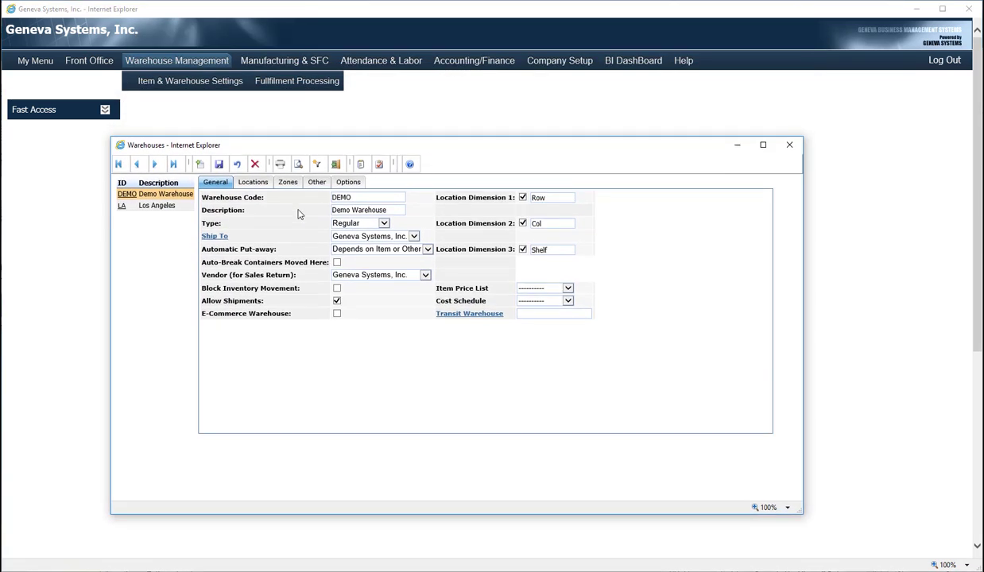
pyautogui.click(122, 207)
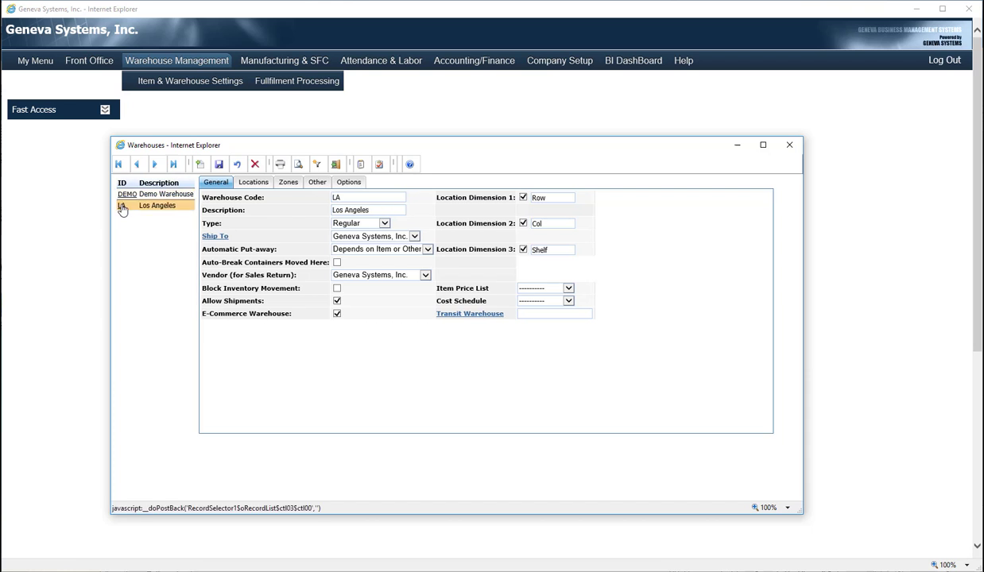
pyautogui.click(260, 186)
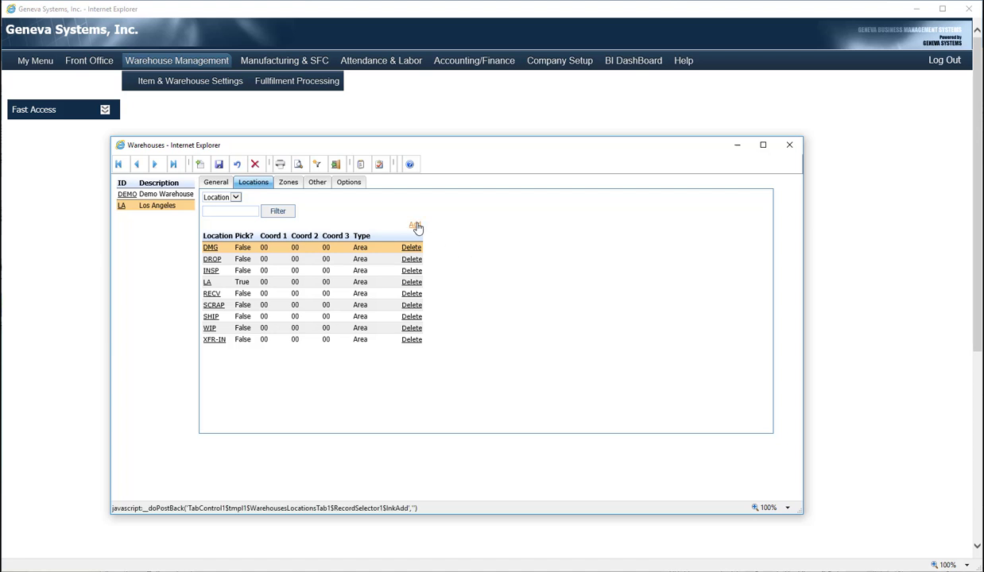
# - Start a blank new Los Angeles location record in a widened Locations window
pyautogui.click(207, 283)
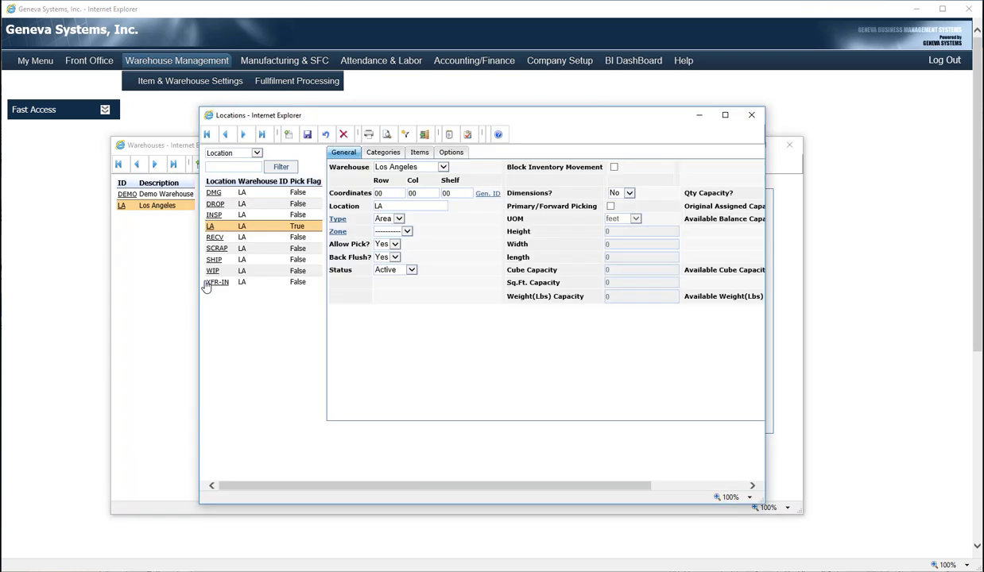
pyautogui.click(290, 136)
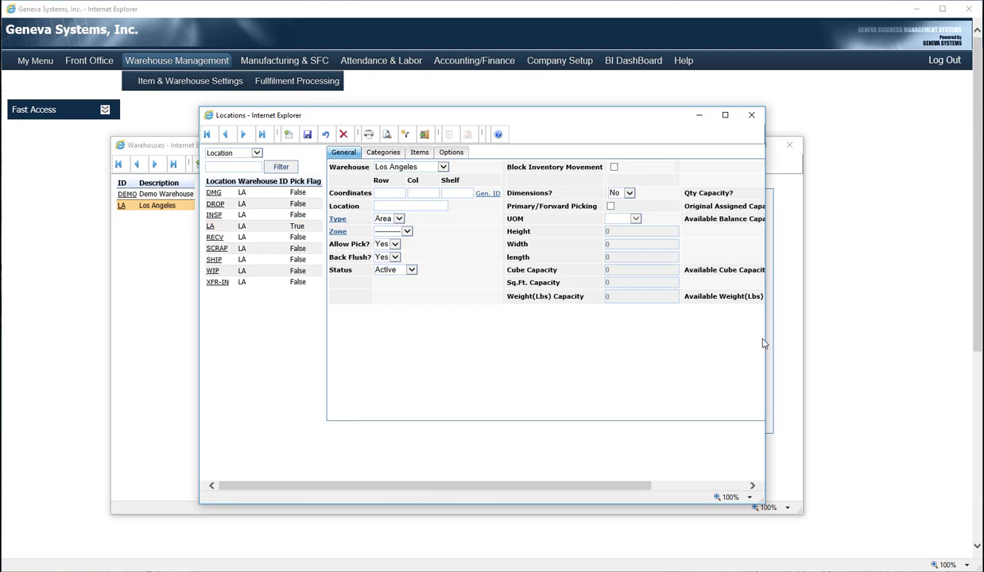
pyautogui.moveTo(765, 342); pyautogui.dragTo(924, 341)
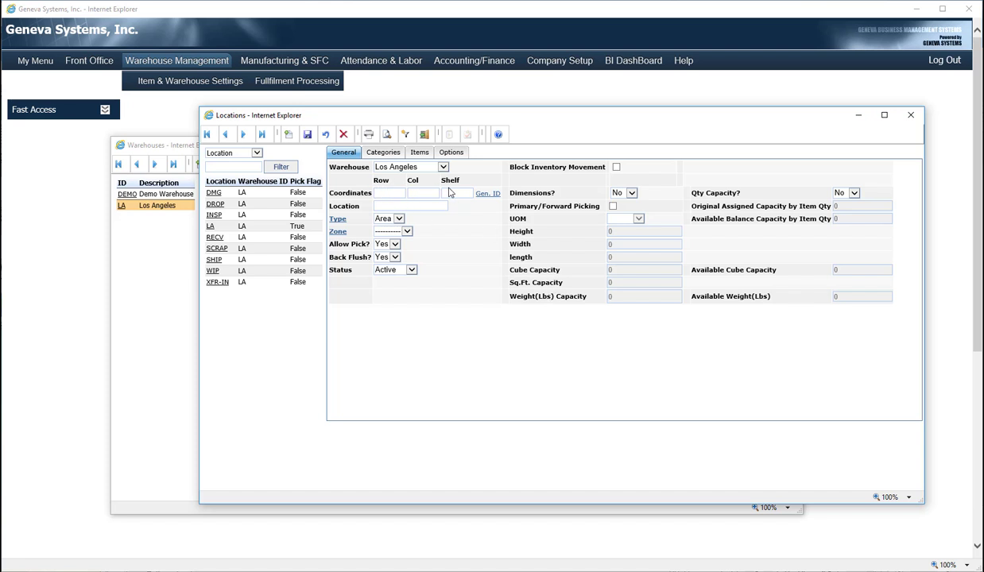
# - Enter Row 1, Col 1 and Shelf 1, then generate location ID 1-1-1
pyautogui.click(389, 191)
pyautogui.write('1')
pyautogui.press('Tab')
pyautogui.write('1')
pyautogui.press('Tab')
pyautogui.write('1')
pyautogui.click(489, 194)
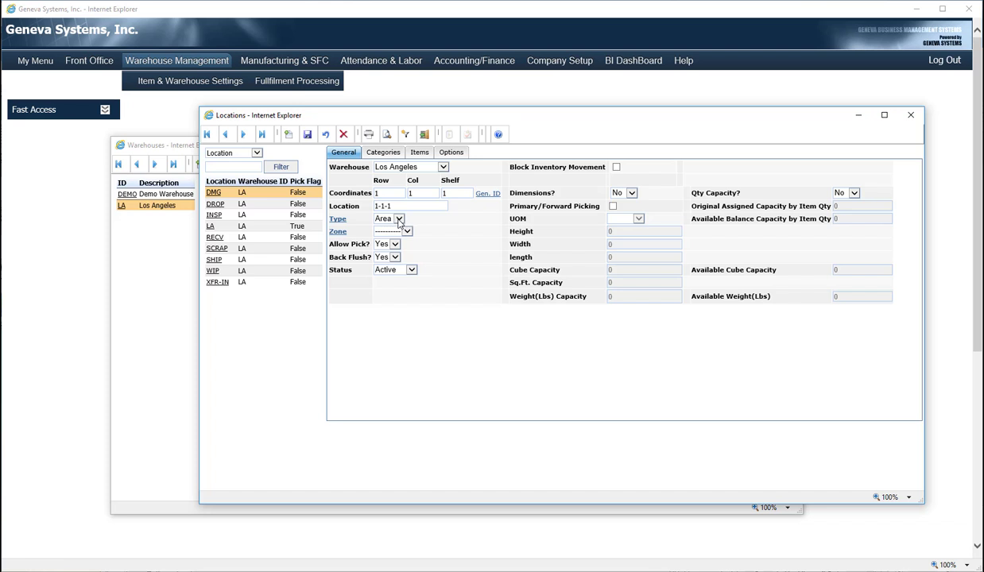
# - Keep Area as the location type and show the Allow Pick? Yes/No choices
pyautogui.click(399, 220)
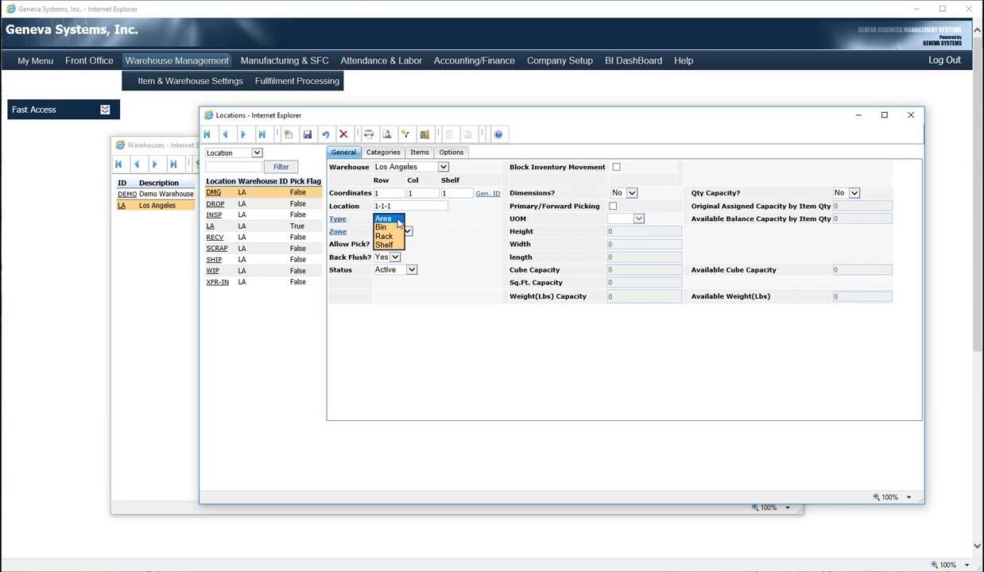
pyautogui.click(415, 218)
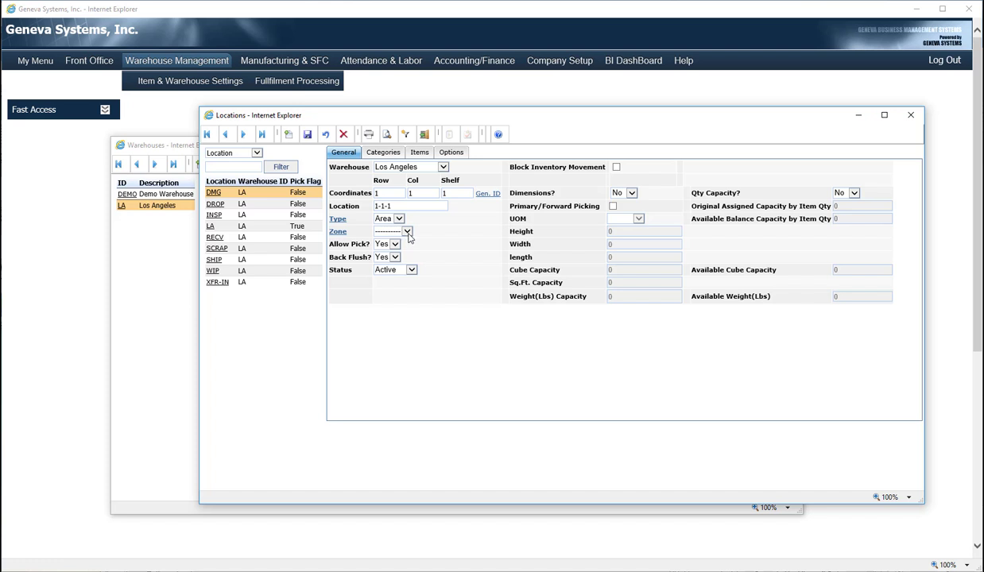
pyautogui.click(391, 245)
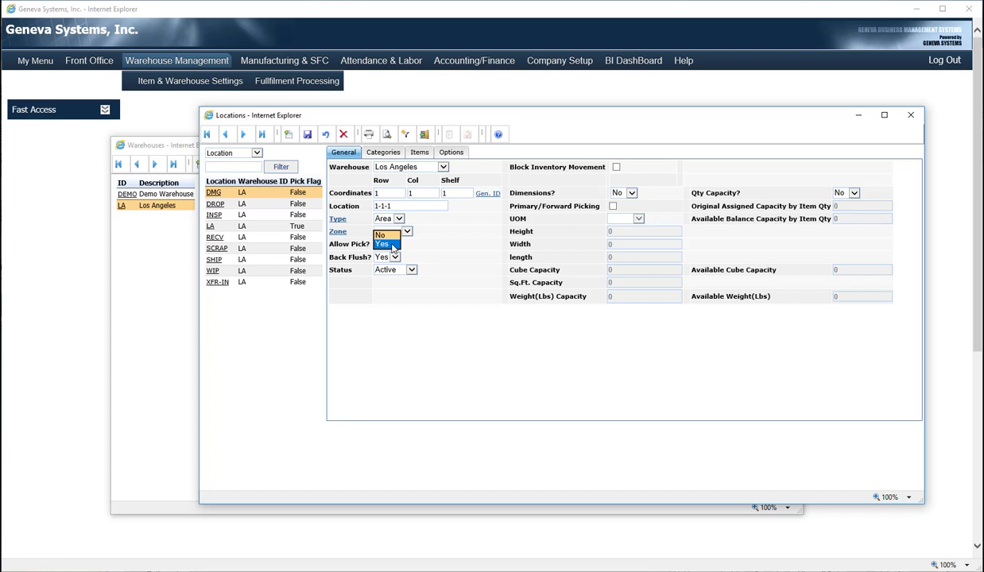
# - Set Allow Pick to Yes, keeping Back Flush at Yes and status Active
pyautogui.click(392, 245)
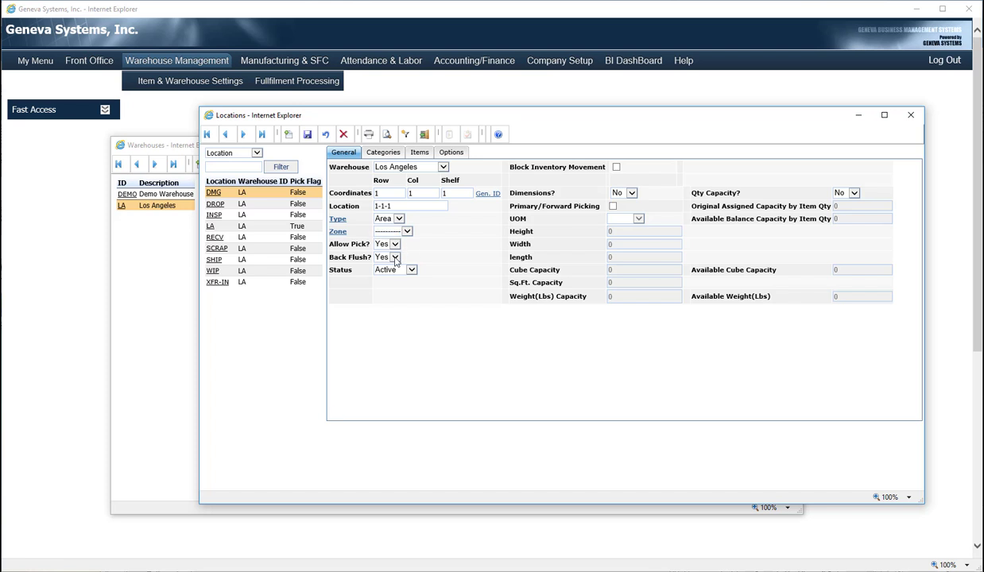
pyautogui.click(395, 258)
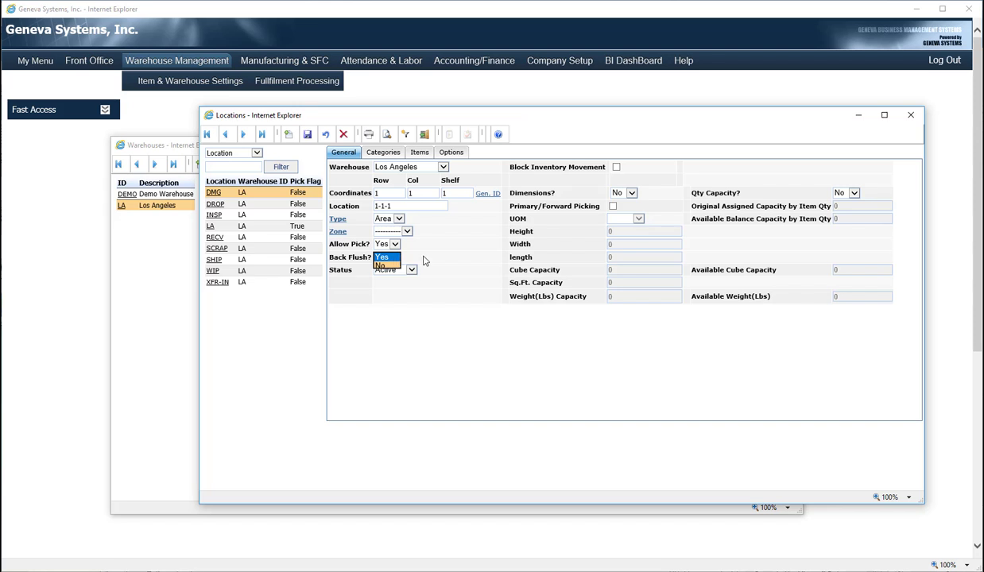
pyautogui.click(413, 253)
pyautogui.click(412, 271)
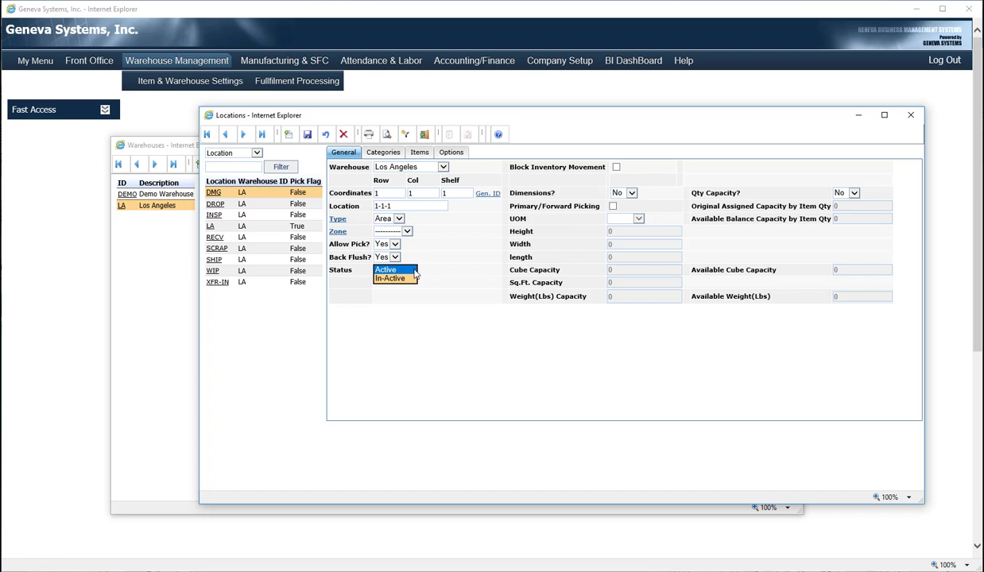
pyautogui.click(450, 271)
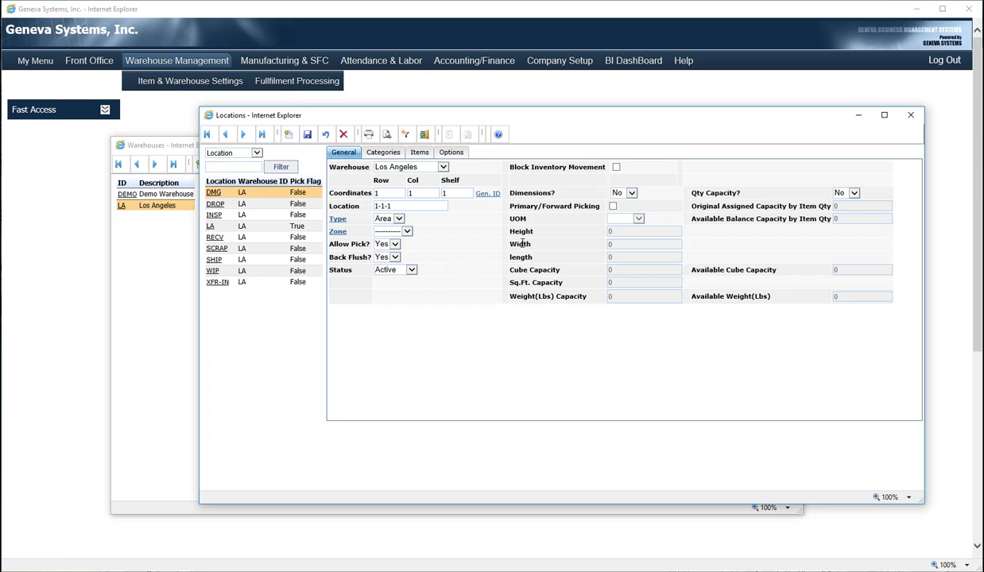
# - Switch the Dimensions? setting of location 1-1-1 to Yes
pyautogui.click(617, 192)
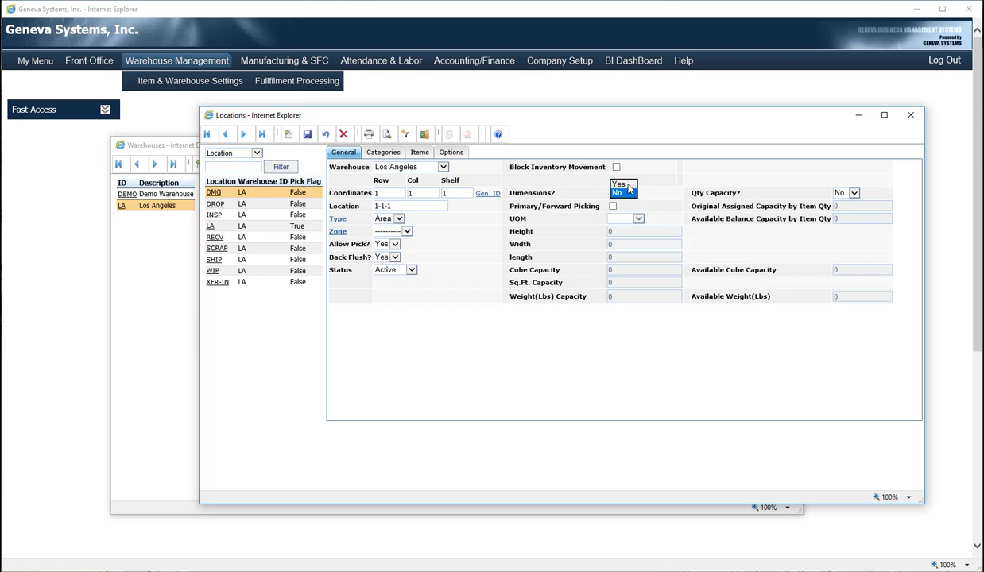
pyautogui.click(618, 183)
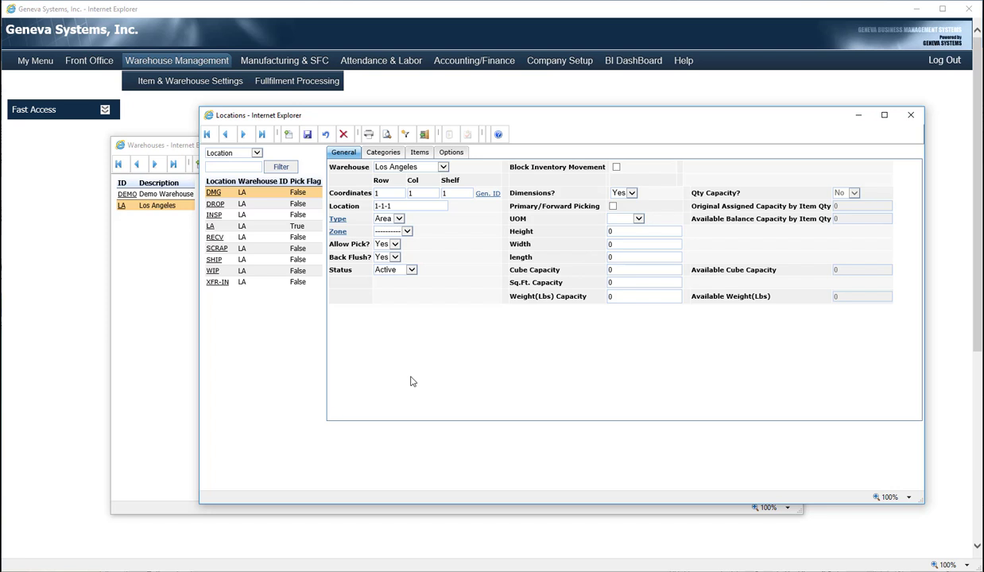
# - Save location 1-1-1 with Pick Flag True and view its empty Categories page
pyautogui.click(307, 136)
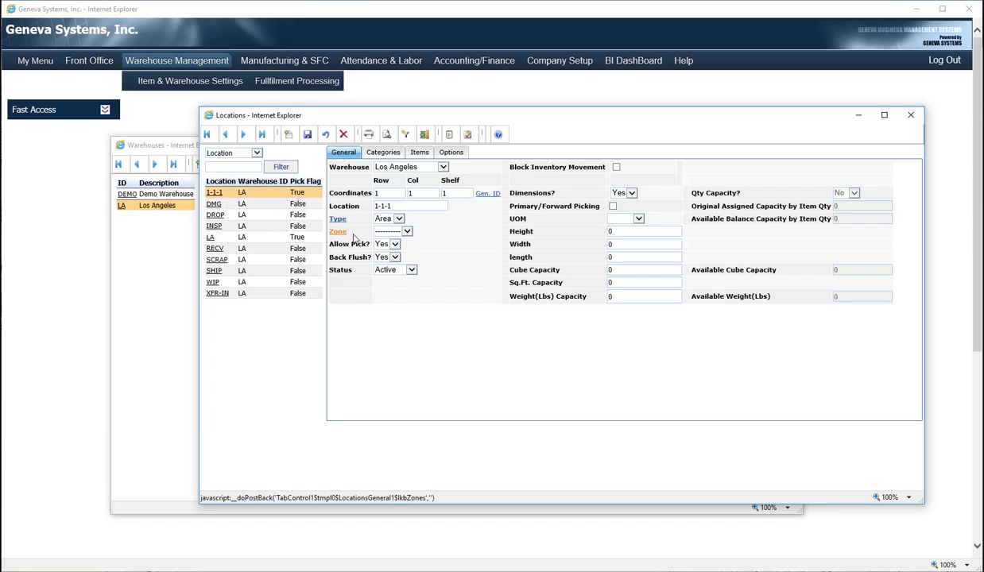
pyautogui.click(393, 154)
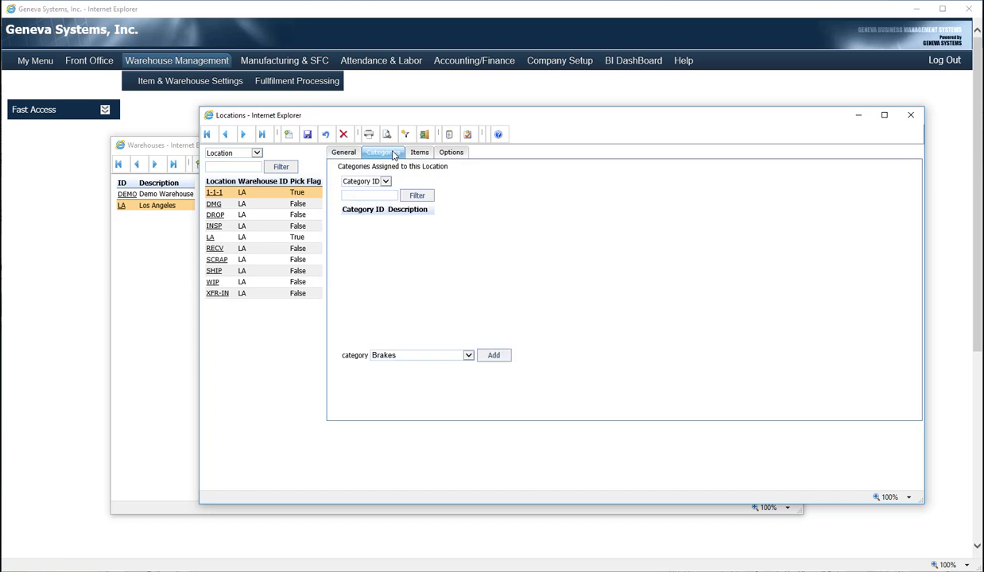
# - Look over the available categories, leaving Brakes unassigned, then view the location's Items
pyautogui.click(469, 356)
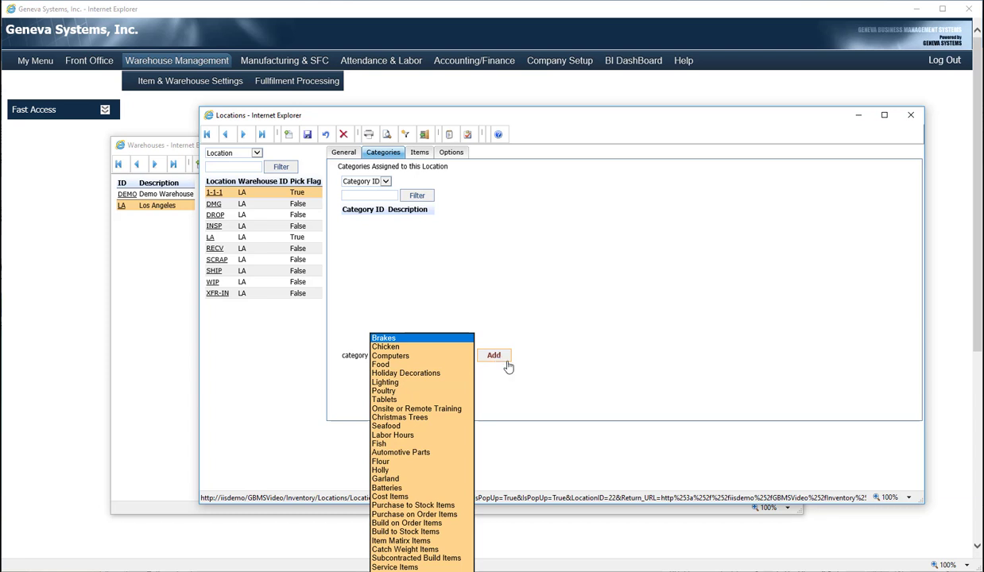
pyautogui.click(622, 303)
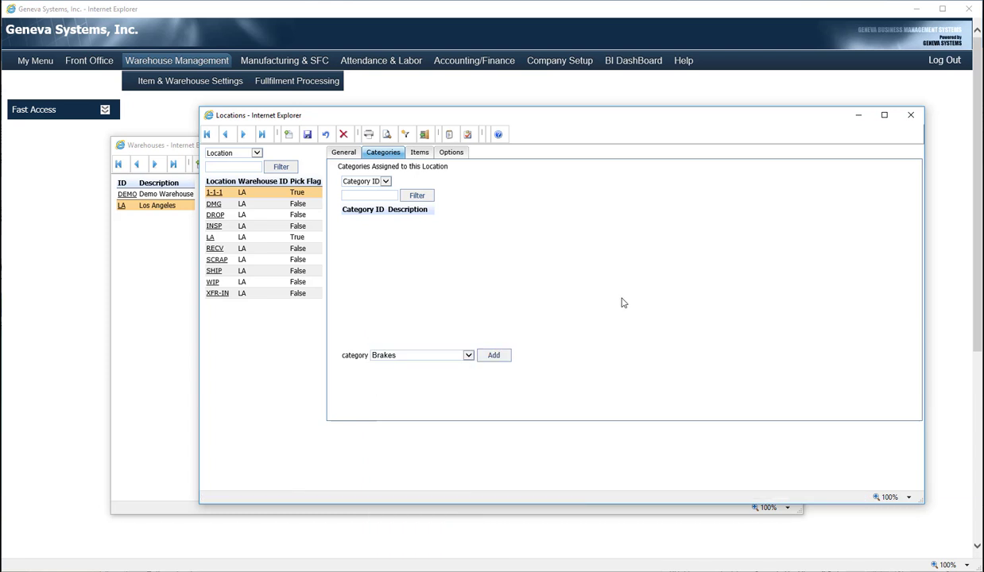
pyautogui.click(412, 154)
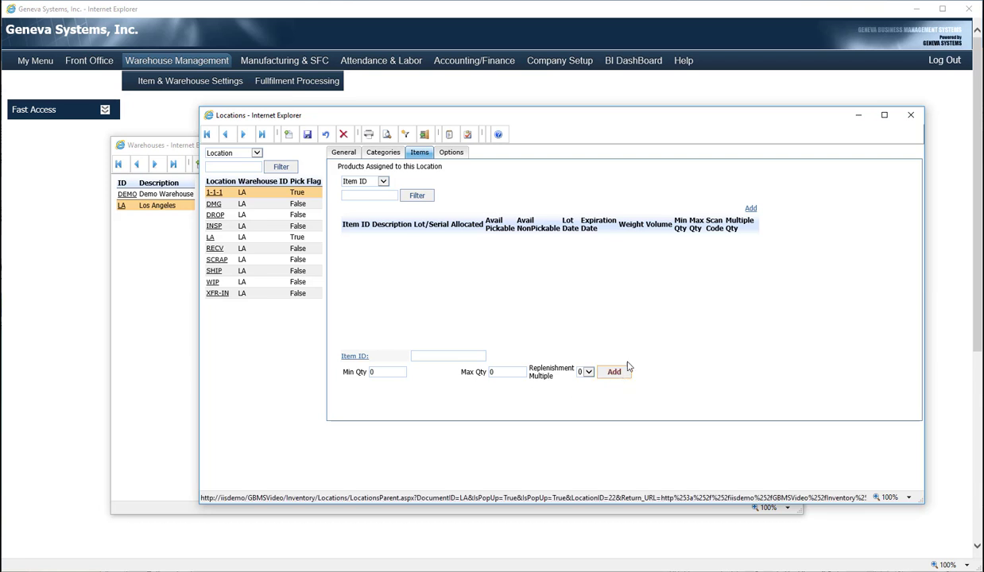
# - Check location 1-1-1's Options page, including freezing, then return to General
pyautogui.click(442, 154)
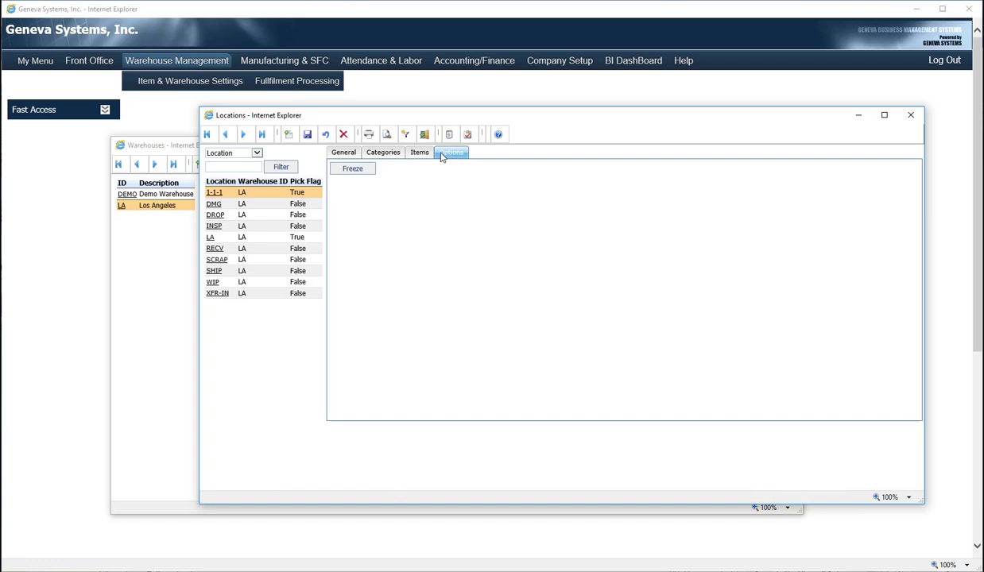
pyautogui.click(349, 154)
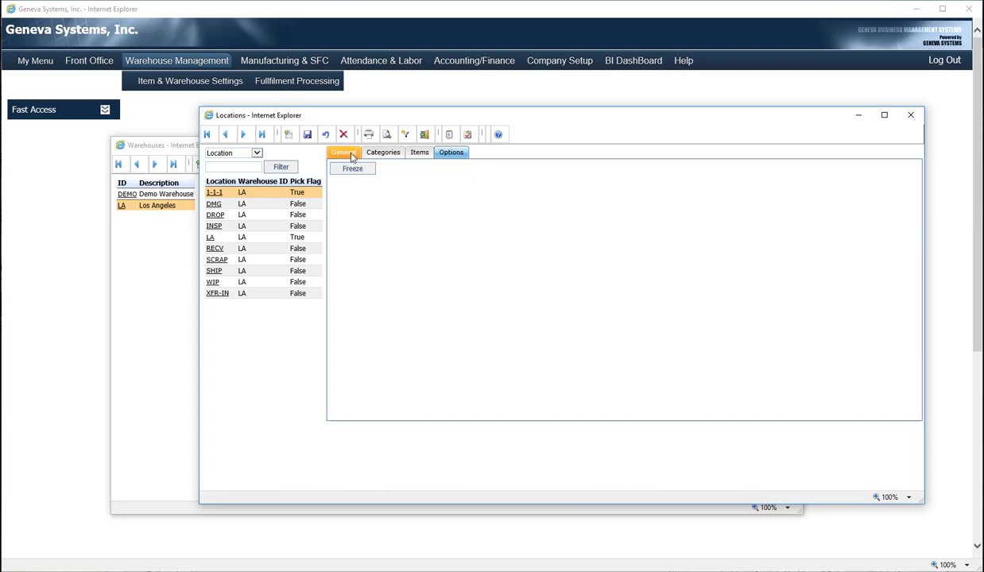